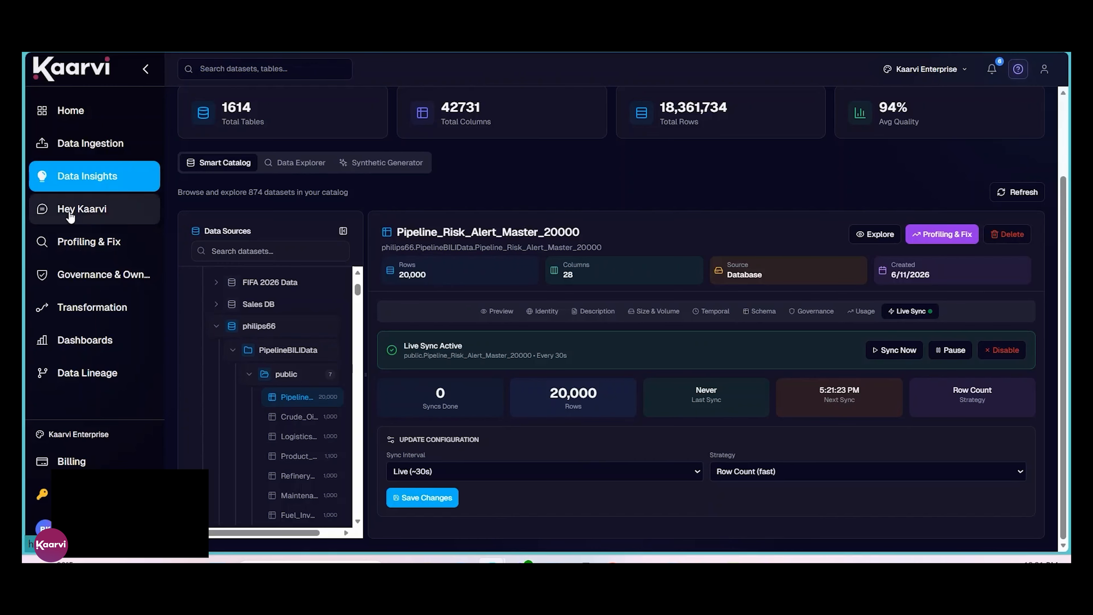
Step: Open Hey Kaarvi and select the Pipeline_Risk_Alert_Master_20000 table from the philips66 connection under Database Connections for analysis
left_click(60, 210)
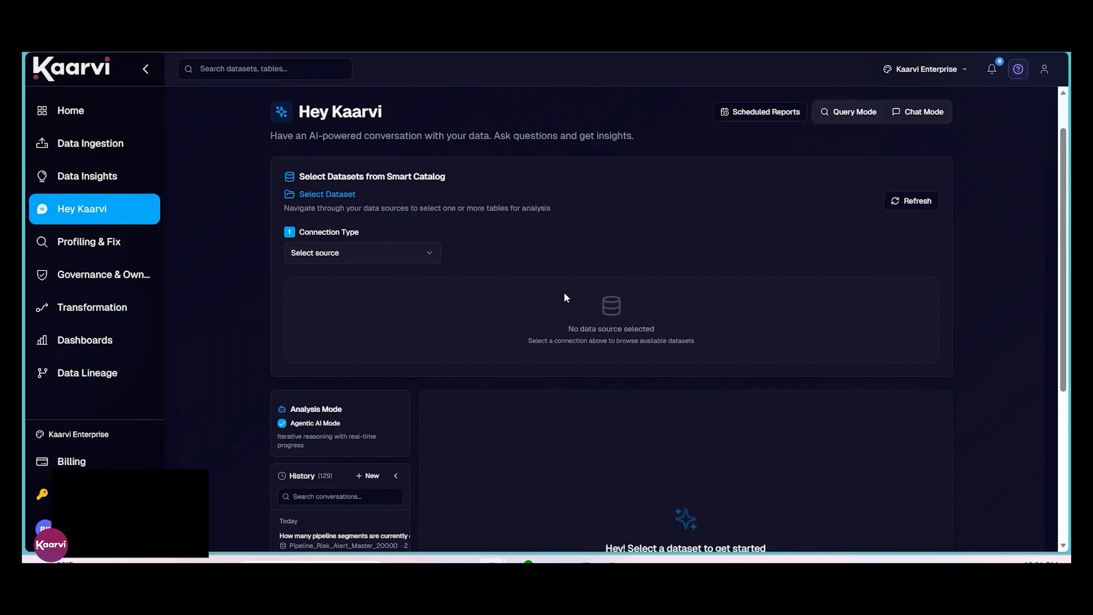
left_click(331, 254)
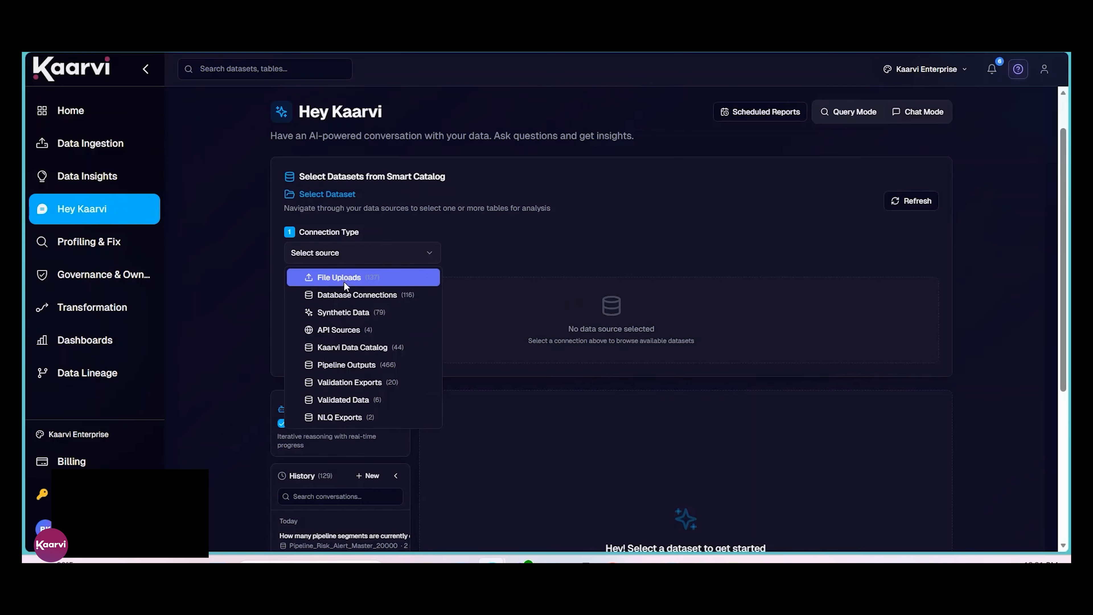
left_click(345, 294)
left_click(544, 254)
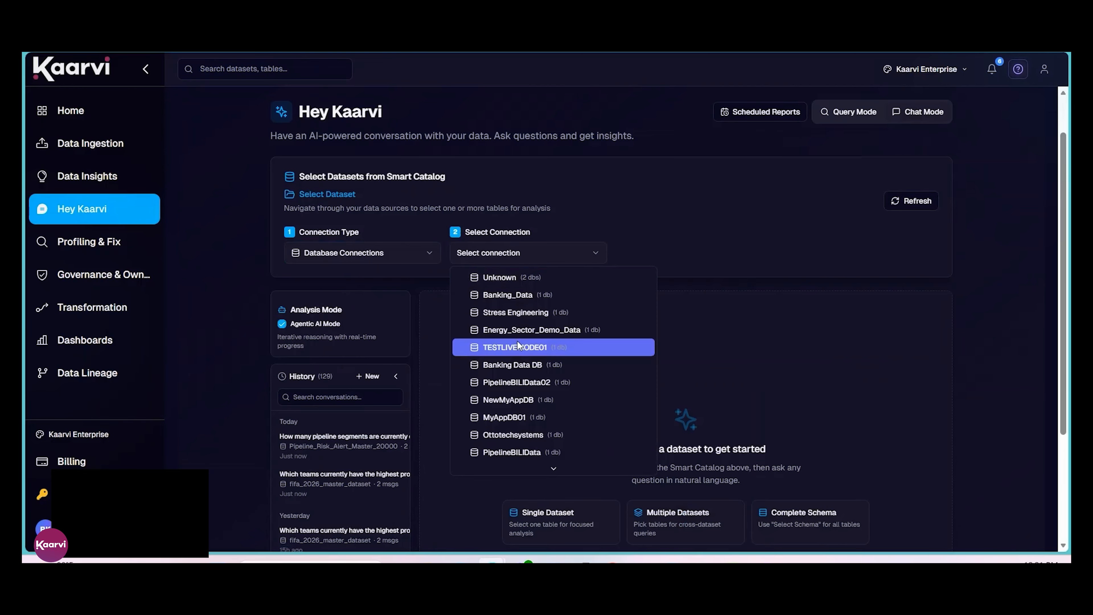
scroll(518, 341, "down", 5)
left_click(518, 463)
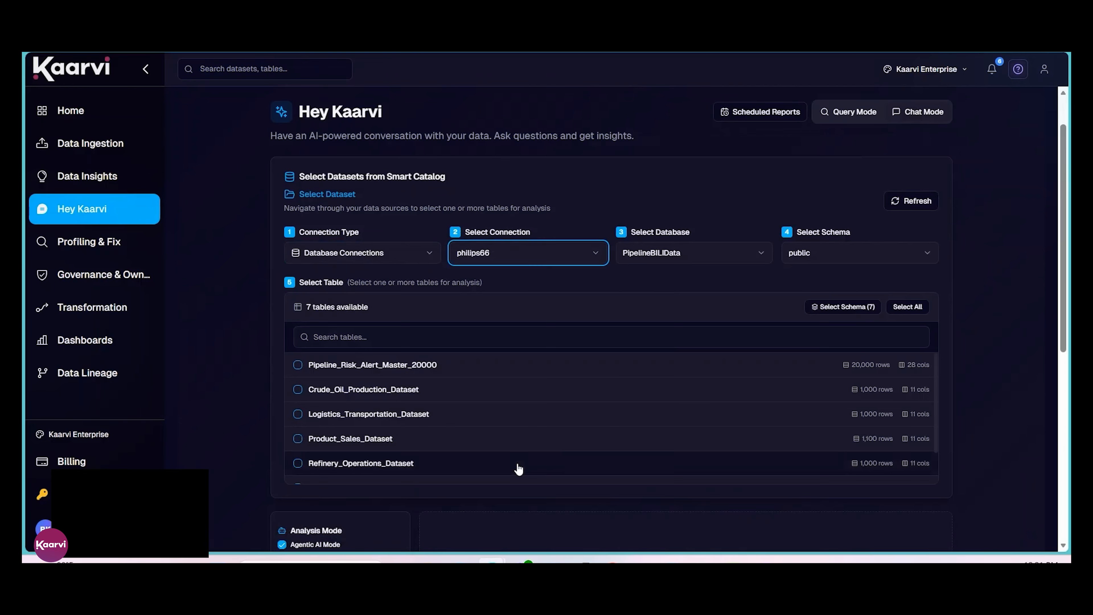
left_click(298, 365)
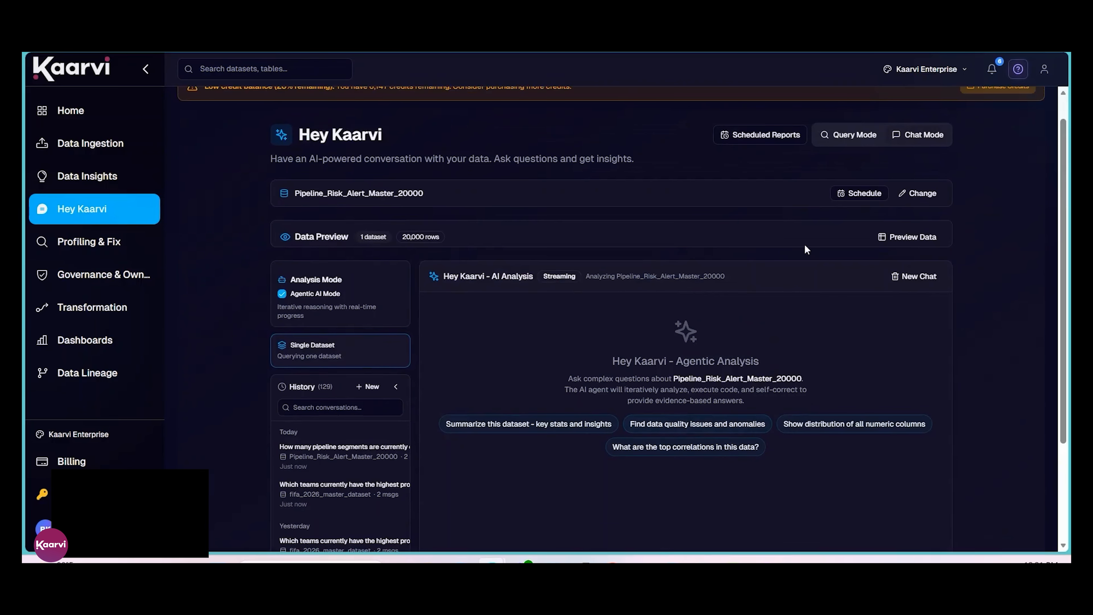
Step: Preview the rows and columns of the Pipeline_Risk_Alert_Master_20000 dataset, and hide the preview again
left_click(907, 237)
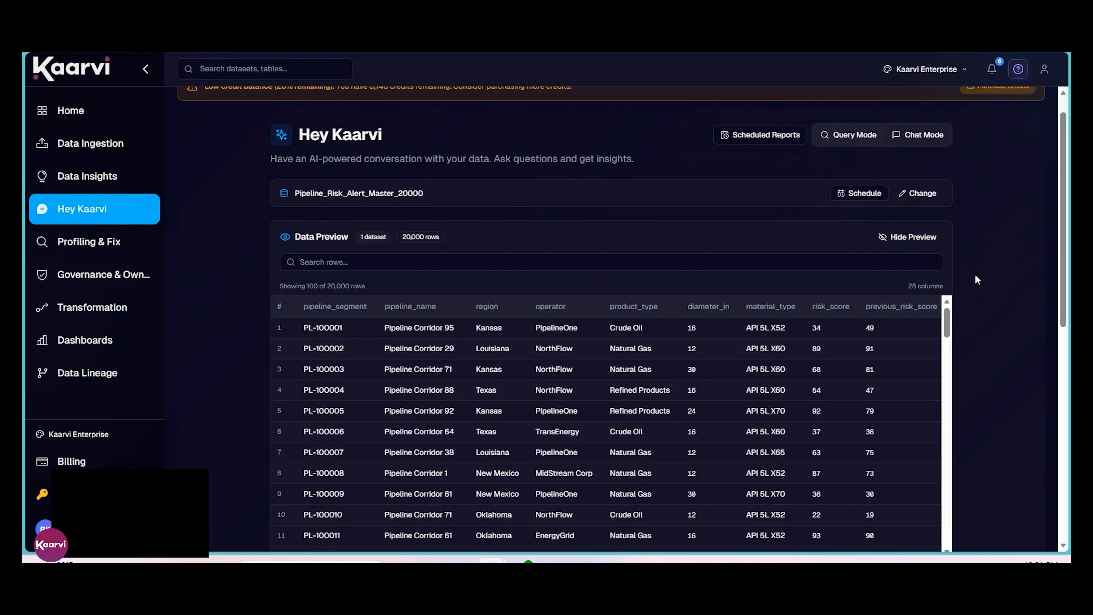
scroll(976, 280, "down", 2)
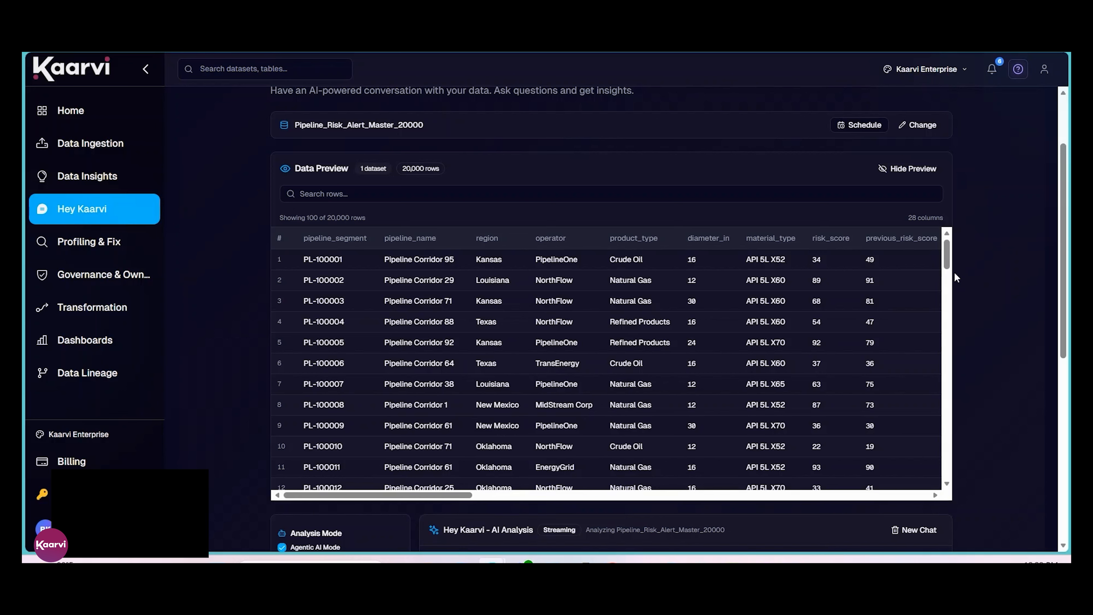
left_click(908, 169)
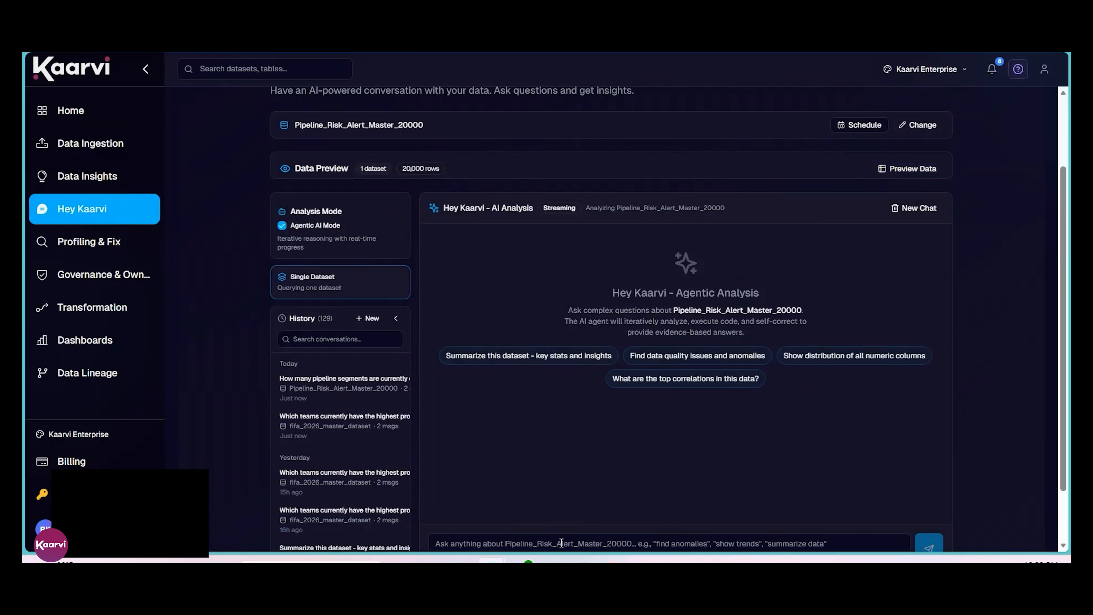
Step: Ask "How many pipeline segments are currently classified as Critical risk, and what is their potential revenue impact?"
scroll(566, 437, "down", 2)
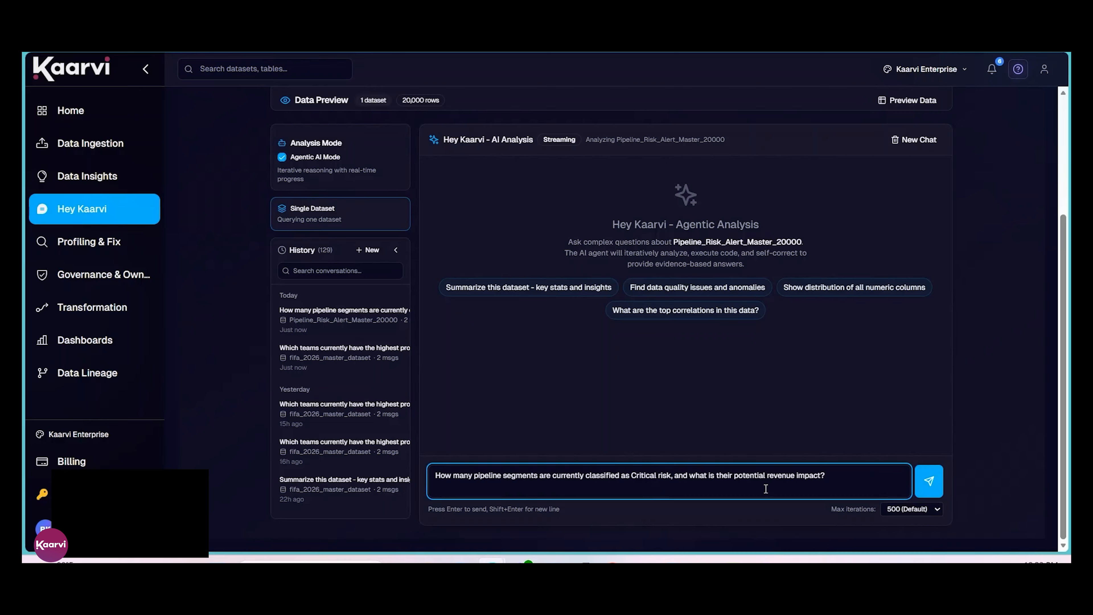
left_click(929, 483)
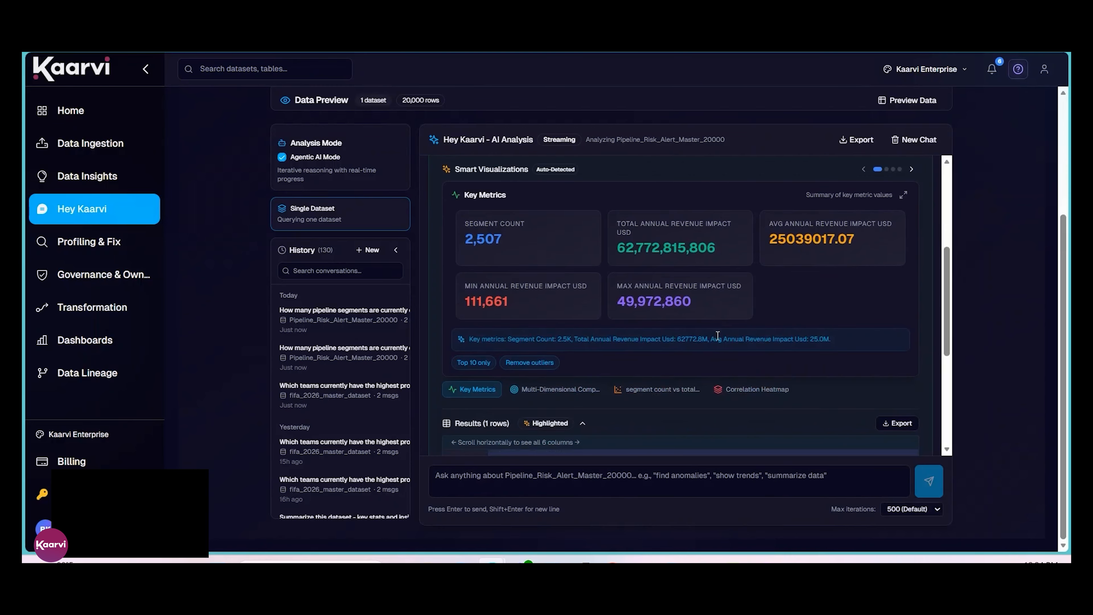
Step: Review the analysis answer, its key metrics and all columns of the results table for the critical pipeline segments
scroll(797, 321, "up", 5)
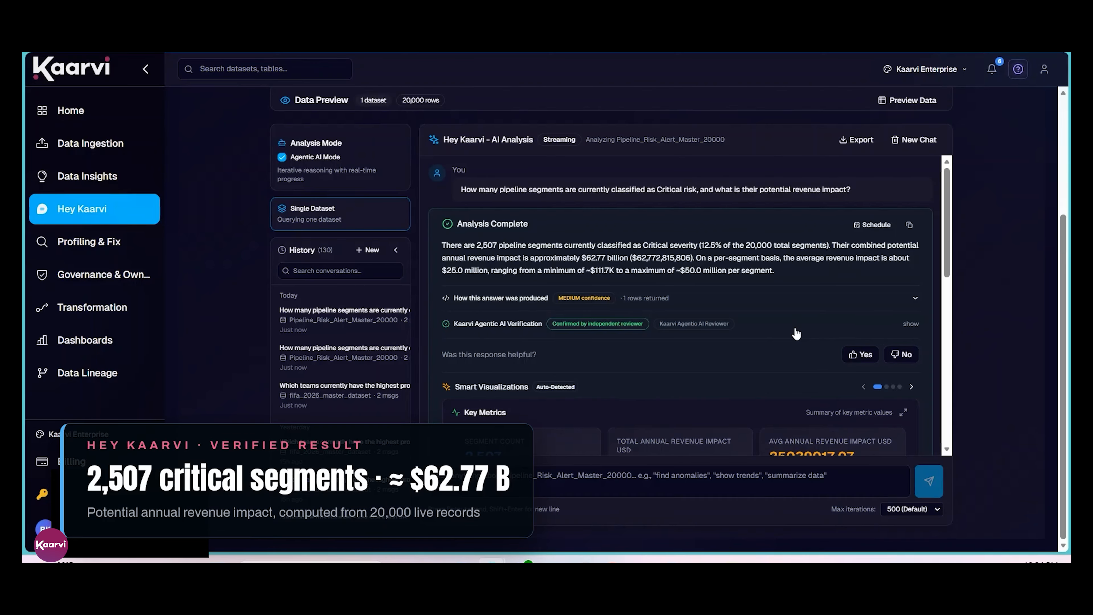
scroll(795, 332, "down", 5)
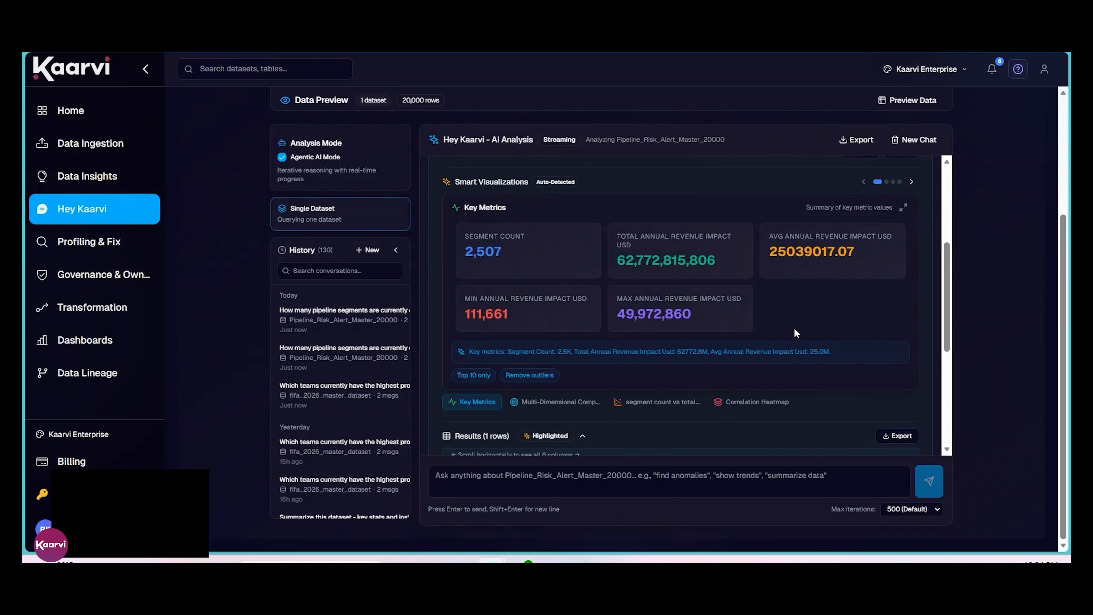
scroll(794, 327, "down", 5)
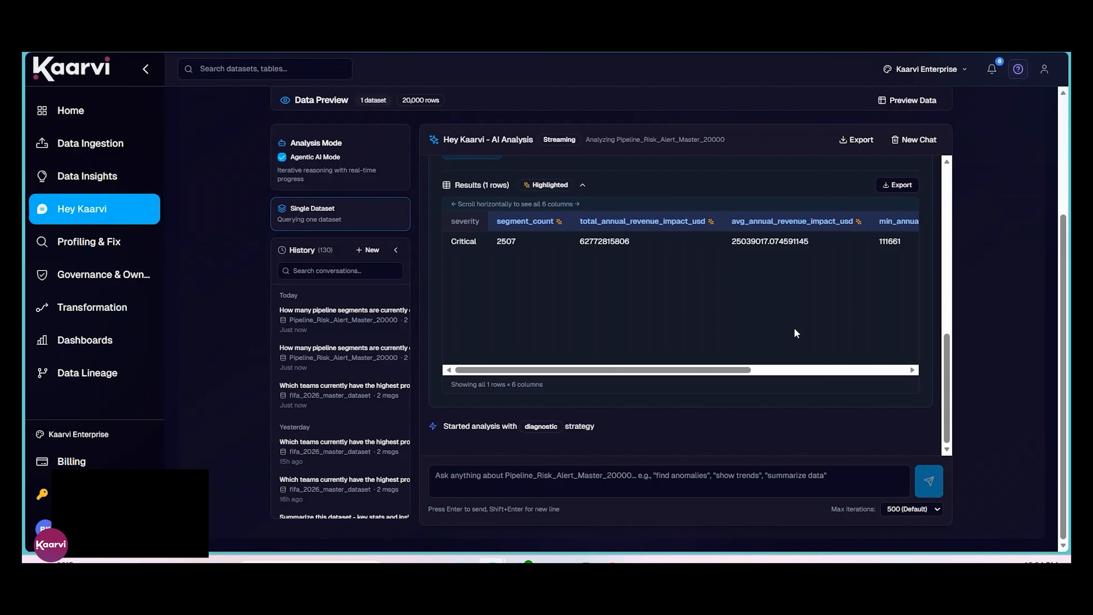
scroll(794, 329, "up", 3)
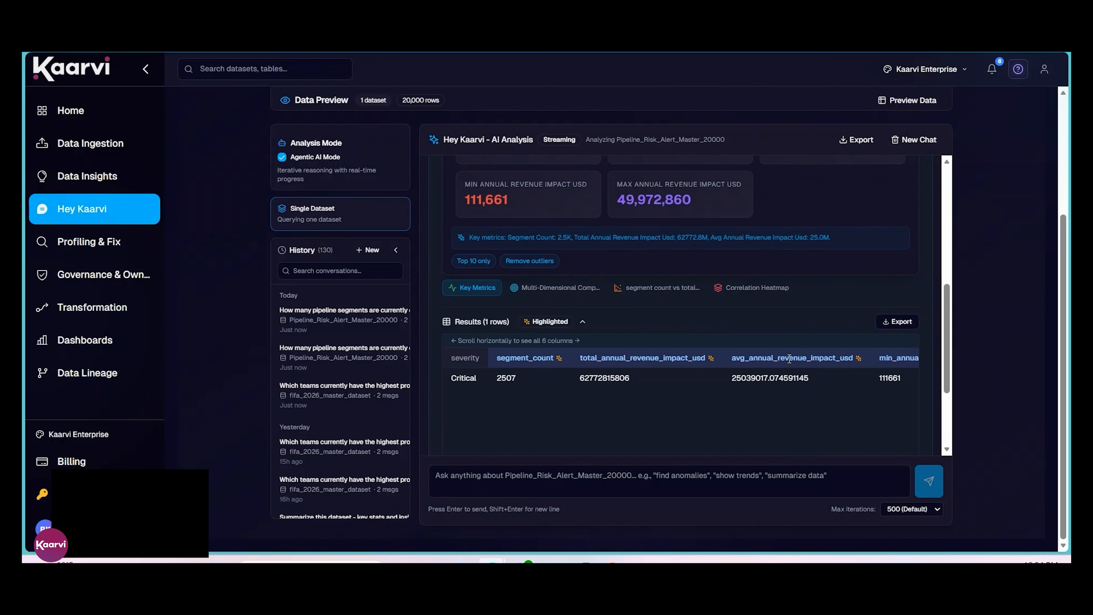
scroll(790, 358, "up", 2)
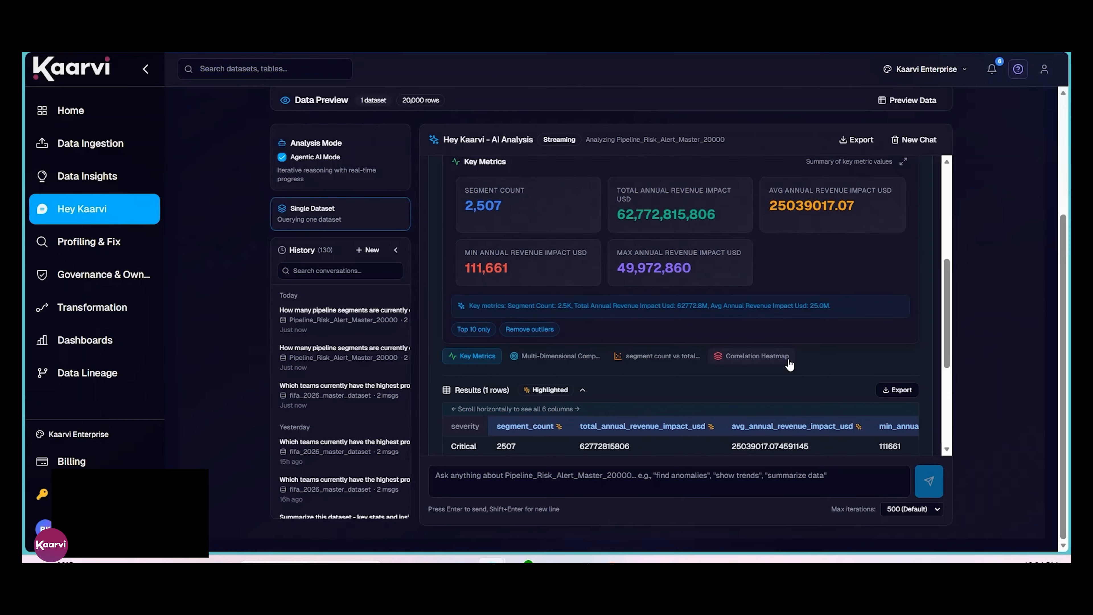
scroll(789, 364, "down", 3)
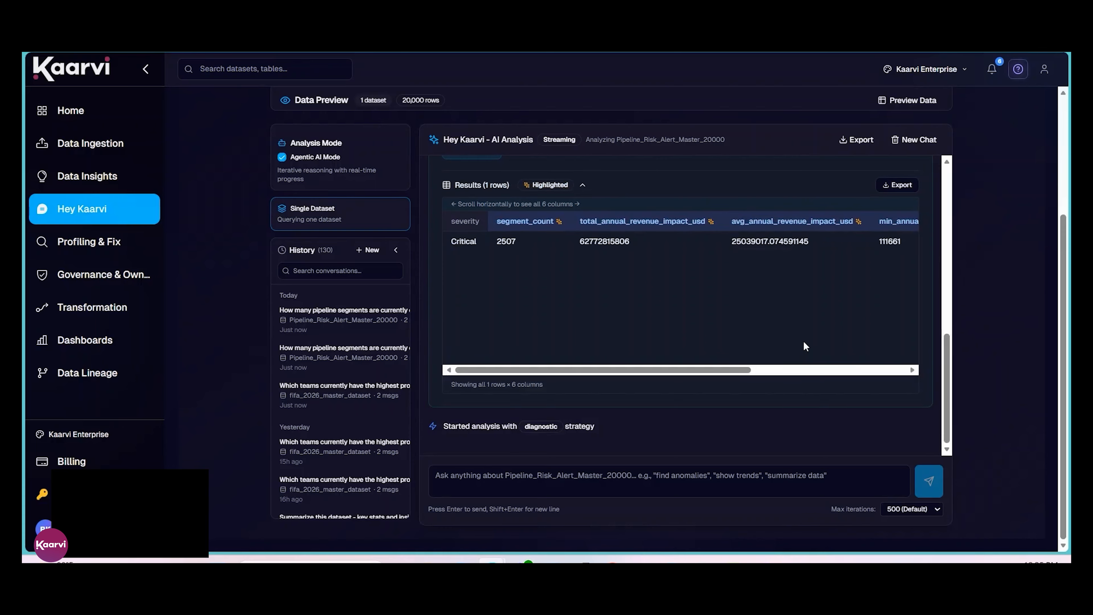
scroll(804, 343, "right", 5)
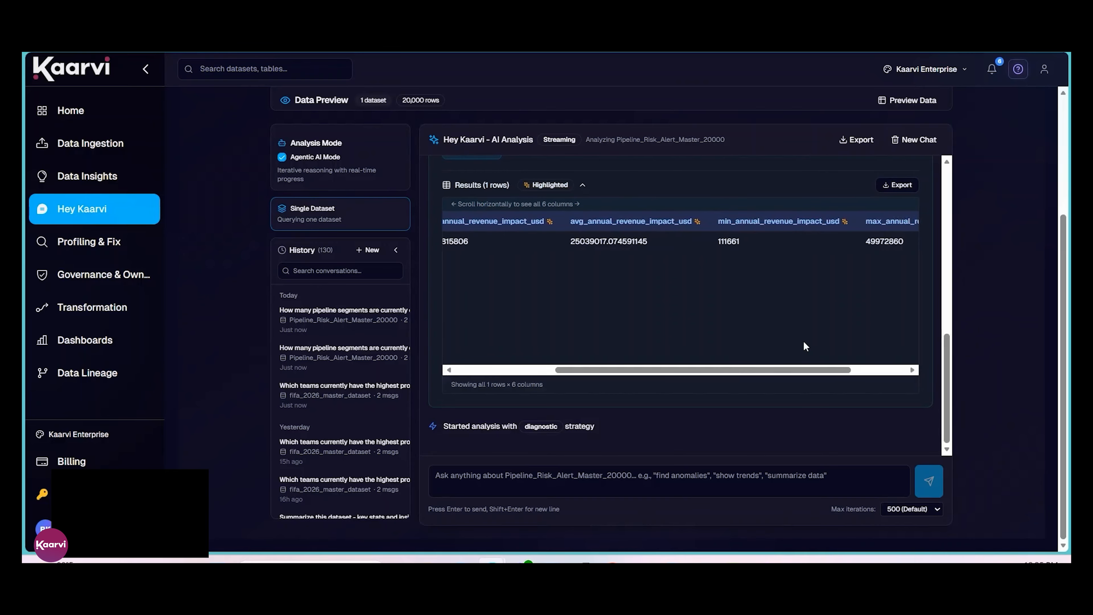
scroll(803, 343, "right", 3)
scroll(803, 342, "left", 8)
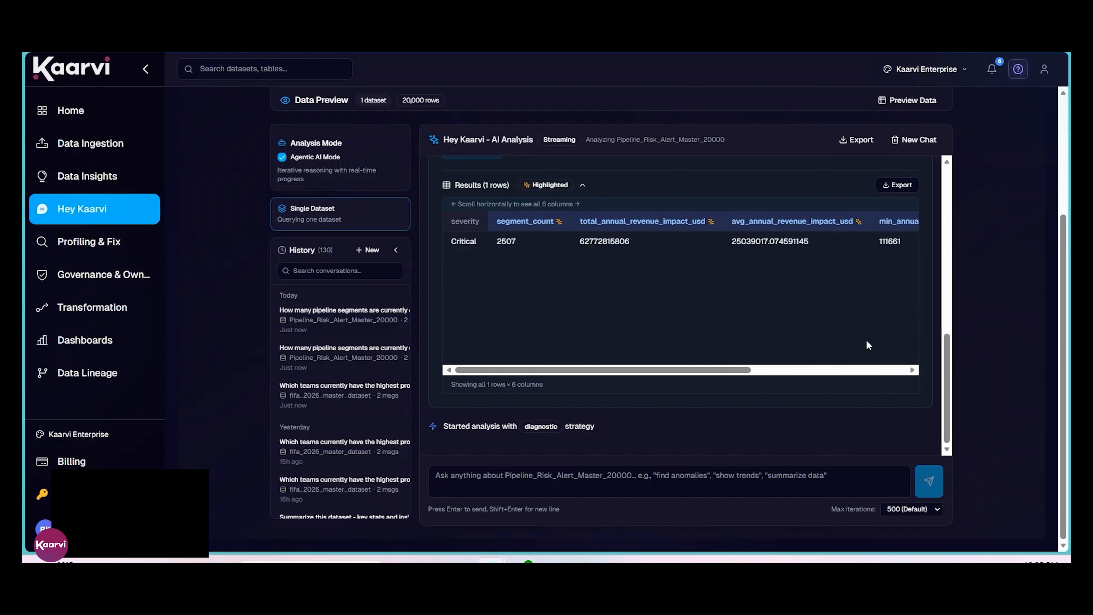
scroll(865, 343, "up", 5)
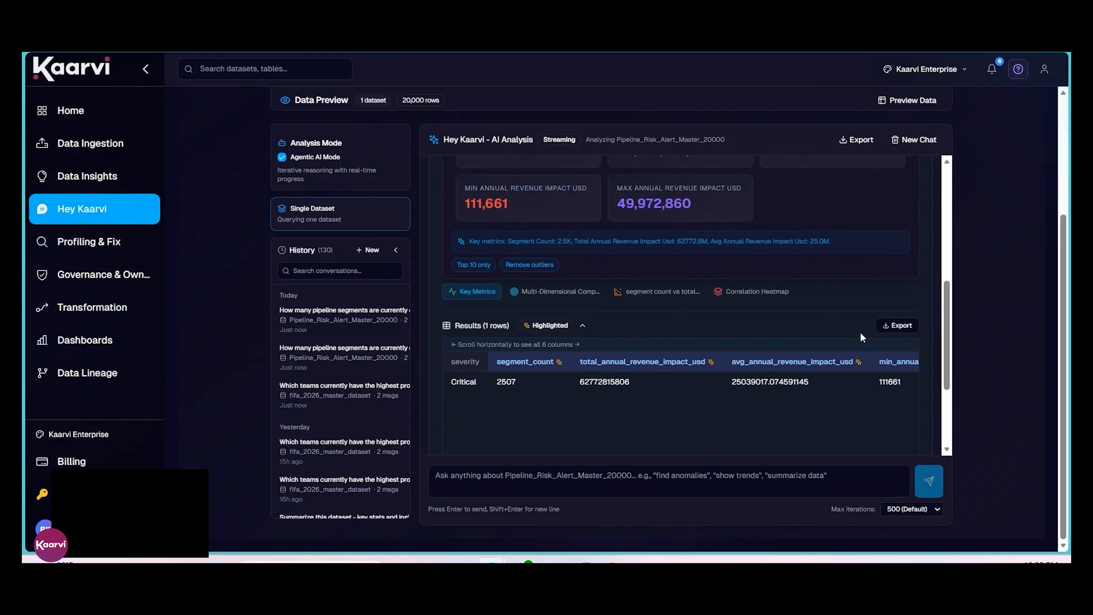
scroll(861, 336, "up", 3)
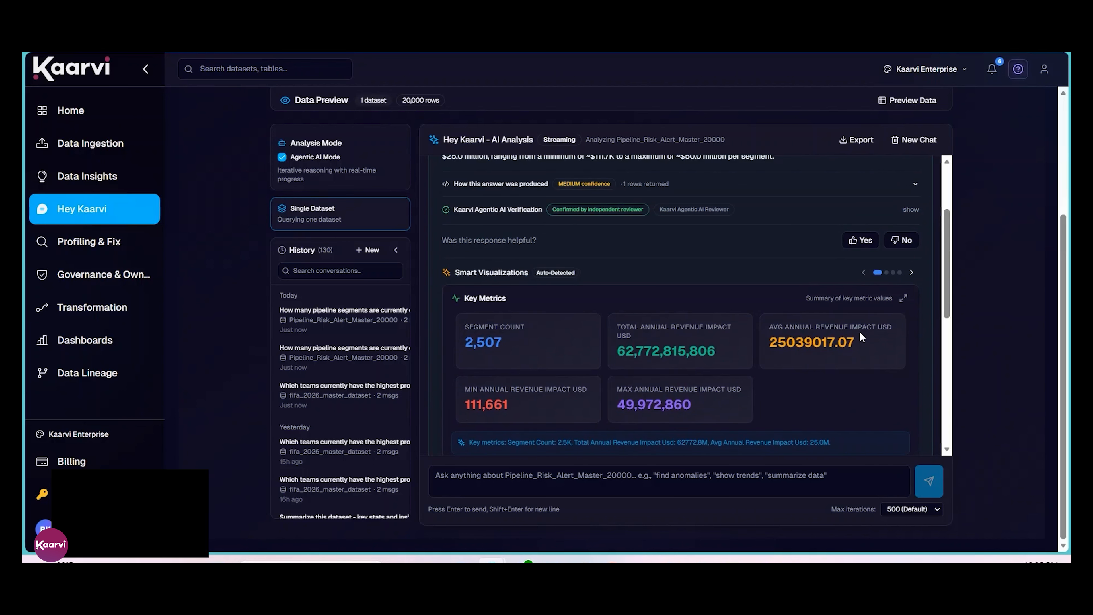
scroll(861, 337, "up", 2)
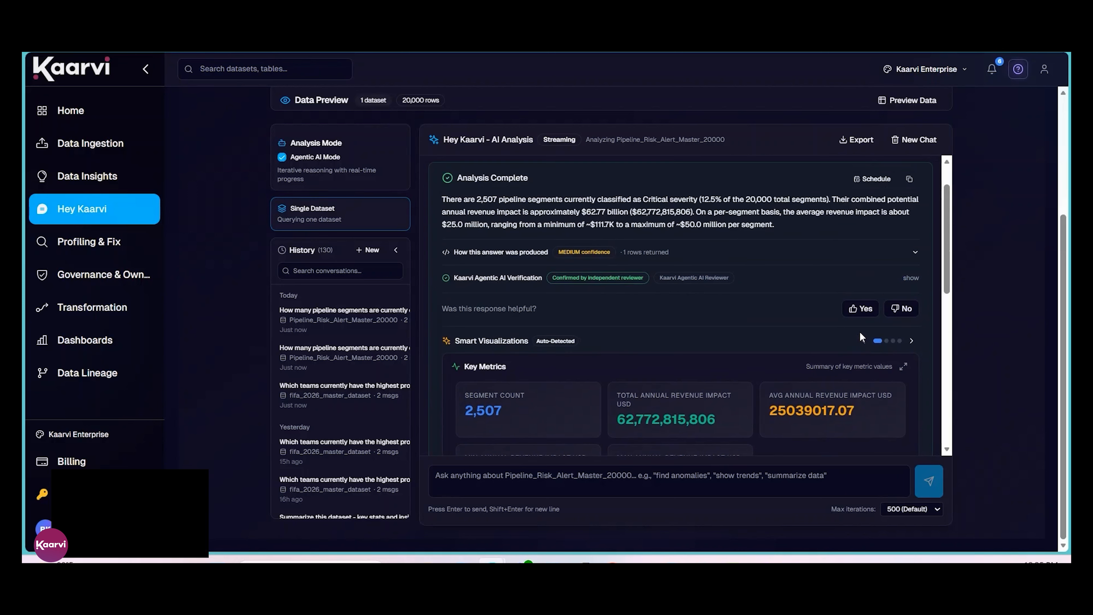
scroll(861, 336, "up", 2)
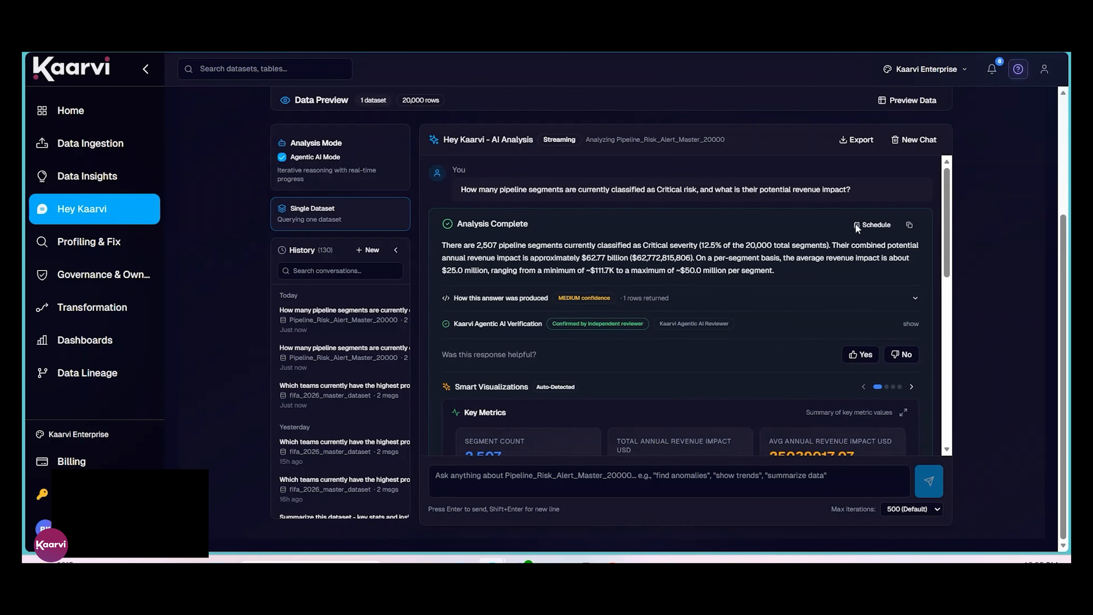
Step: Start scheduling this query as a report that runs at an interval of 03 minutes
left_click(872, 224)
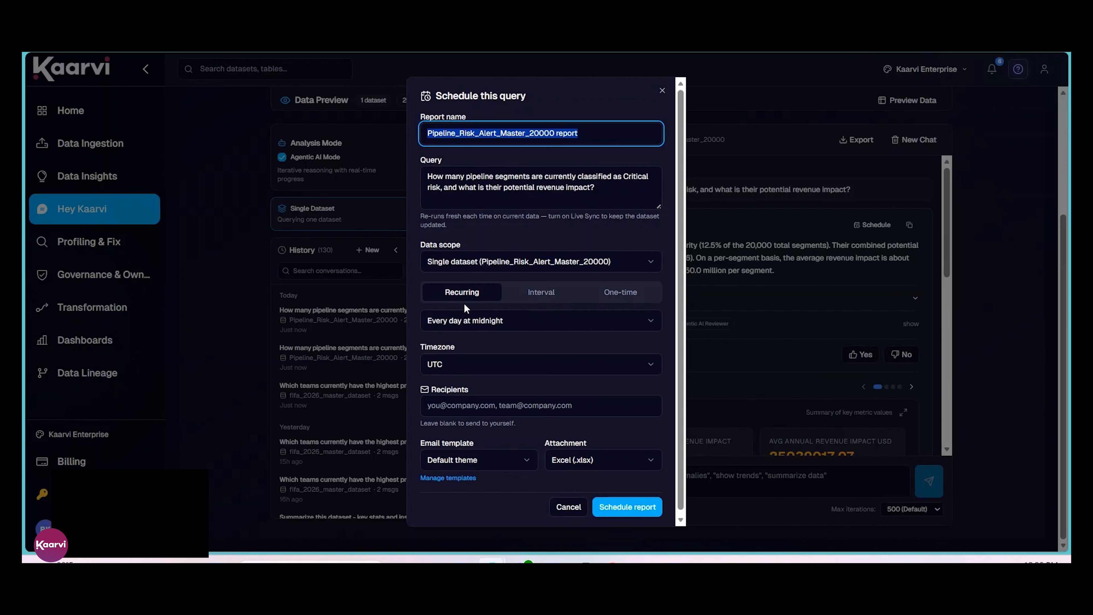
left_click(542, 301)
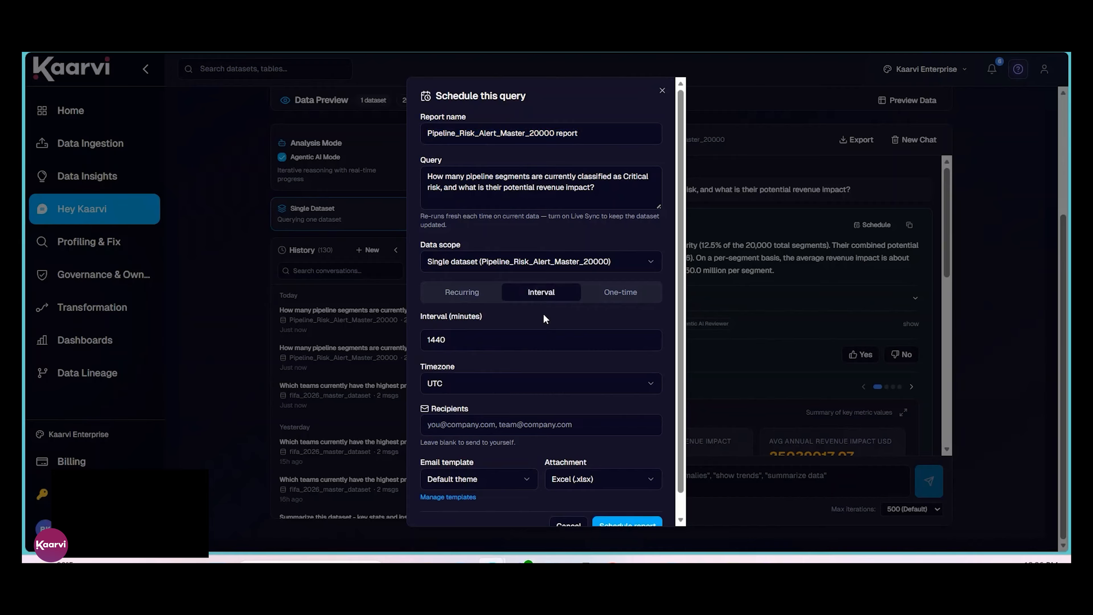
left_click(480, 344)
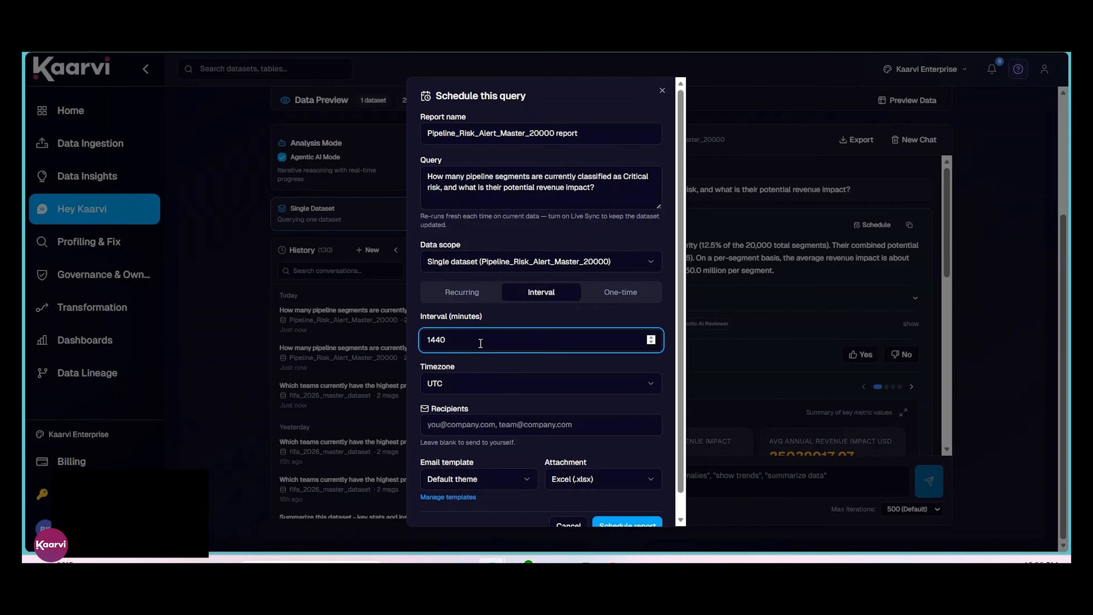
key("BackSpace")
key("BackSpace")
key("BackSpace")
key("BackSpace")
type("03")
Step: Enter the recipient's e-mail address for the scheduled report
left_click(505, 429)
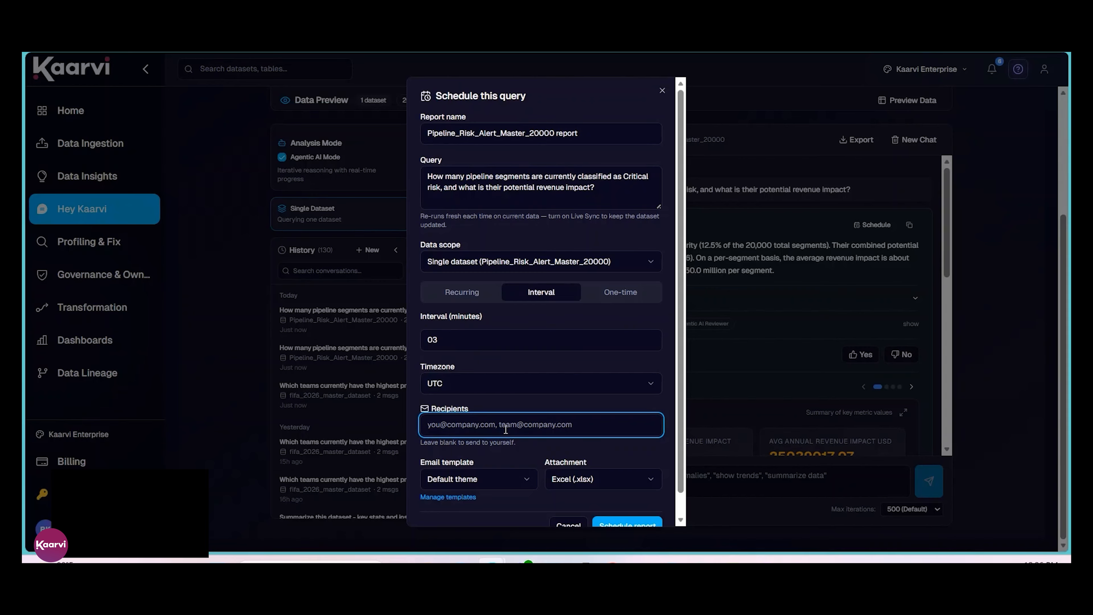
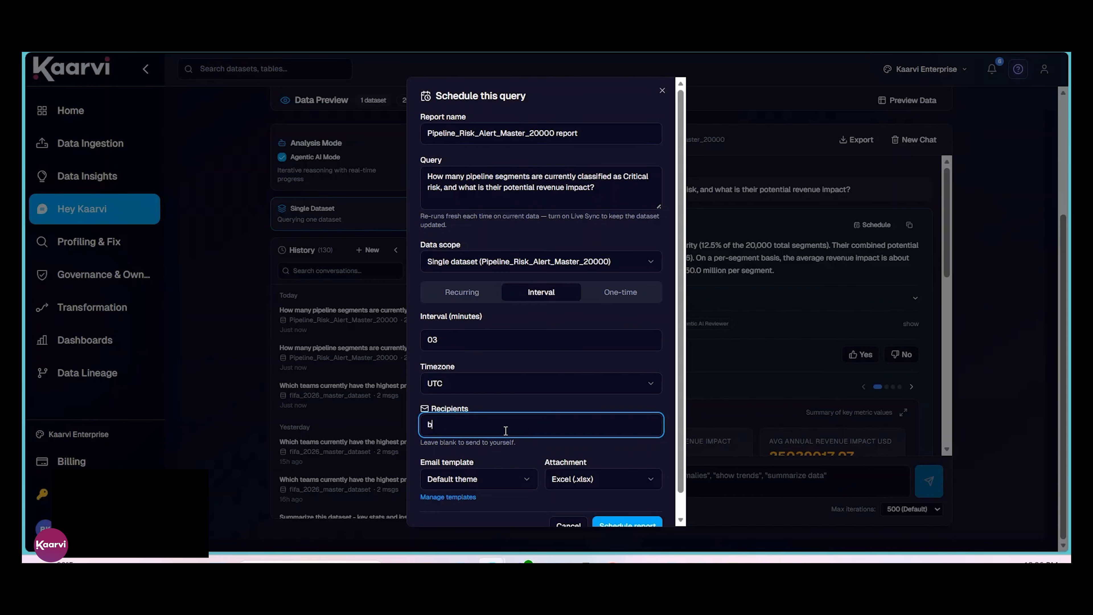
Step: Set the report's attachment format to CSV (.csv) and schedule the report
scroll(546, 400, "down", 1)
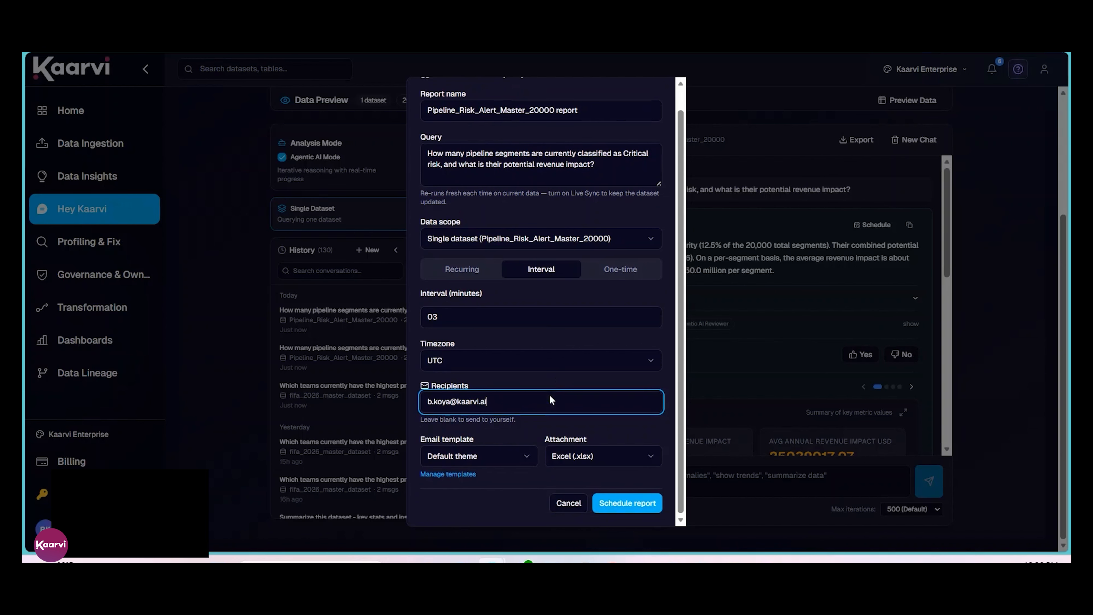
left_click(580, 457)
left_click(584, 498)
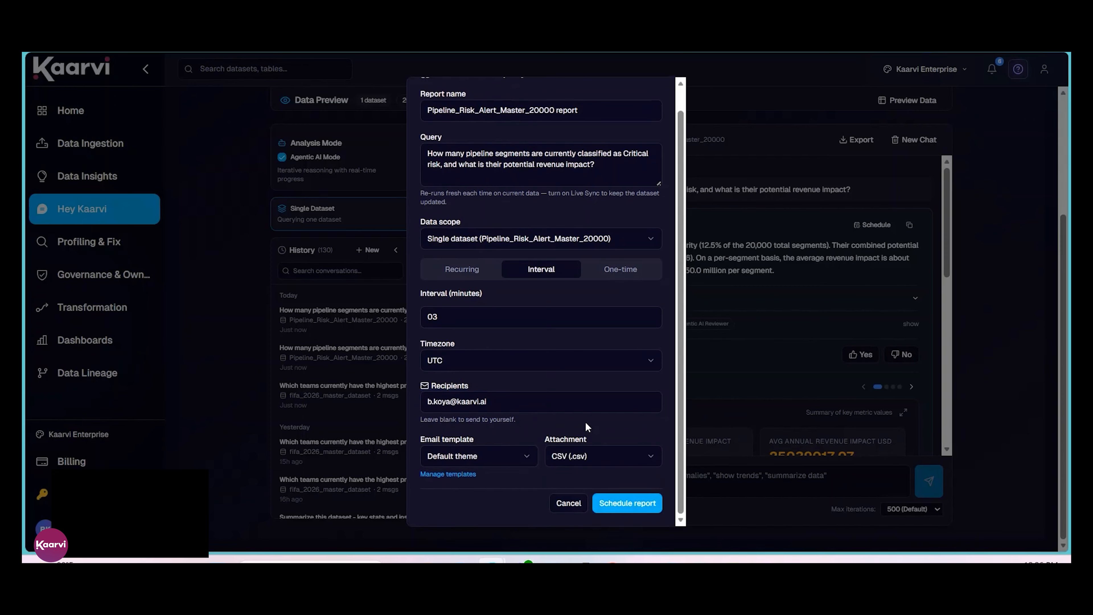
left_click(607, 502)
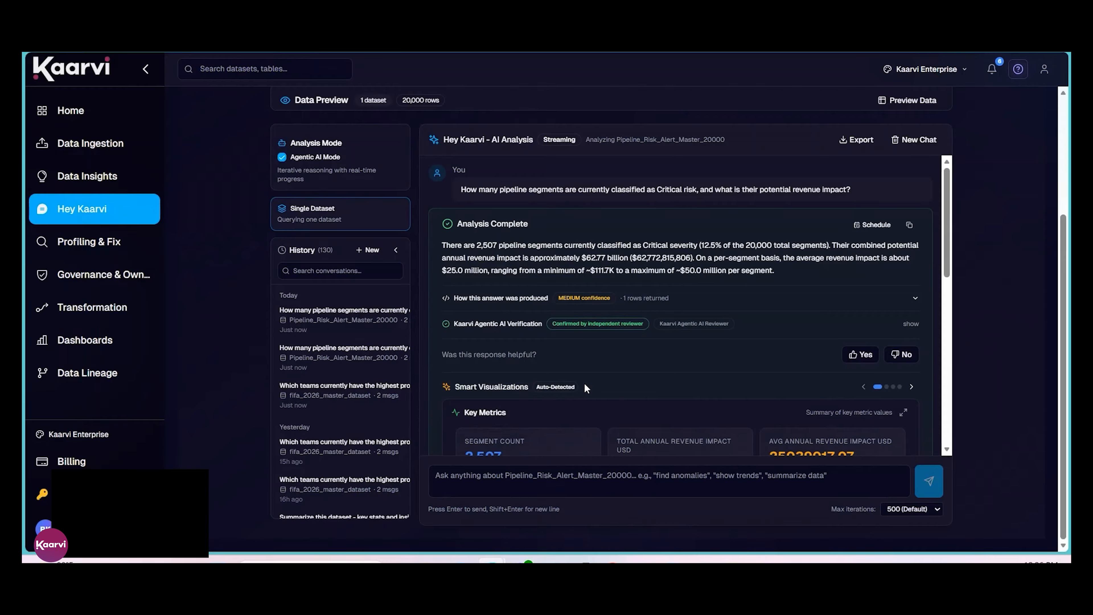
scroll(644, 353, "down", 8)
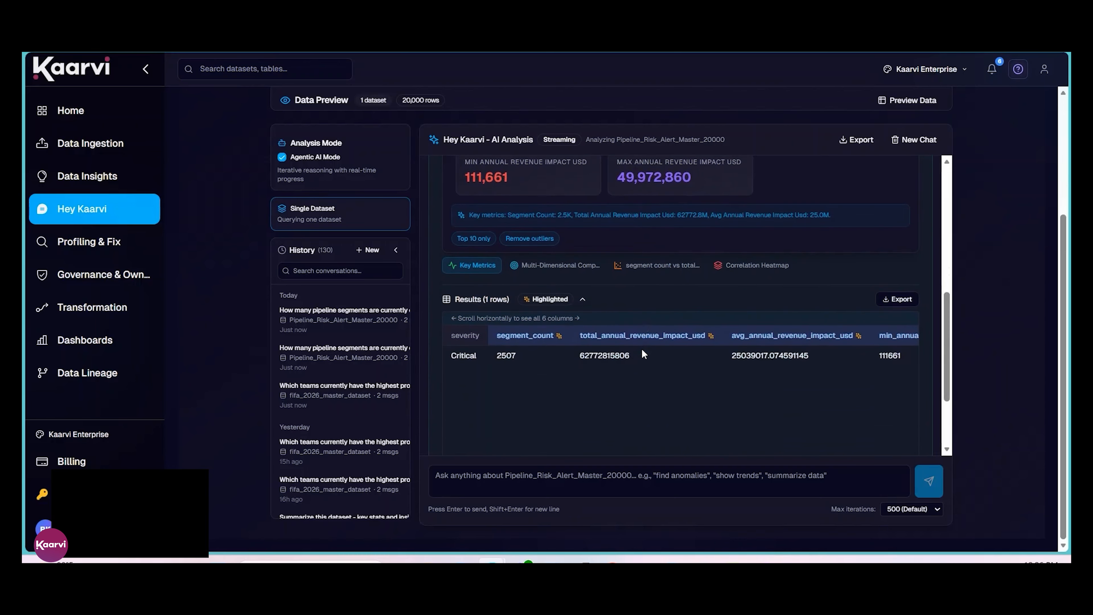
scroll(644, 354, "down", 2)
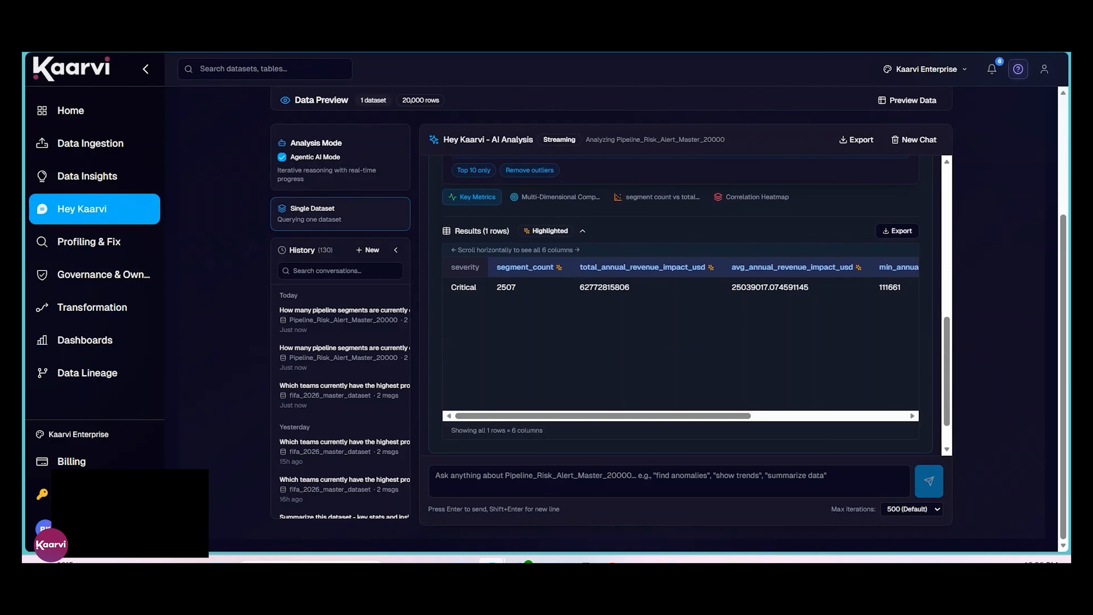
mouse_move(480, 550)
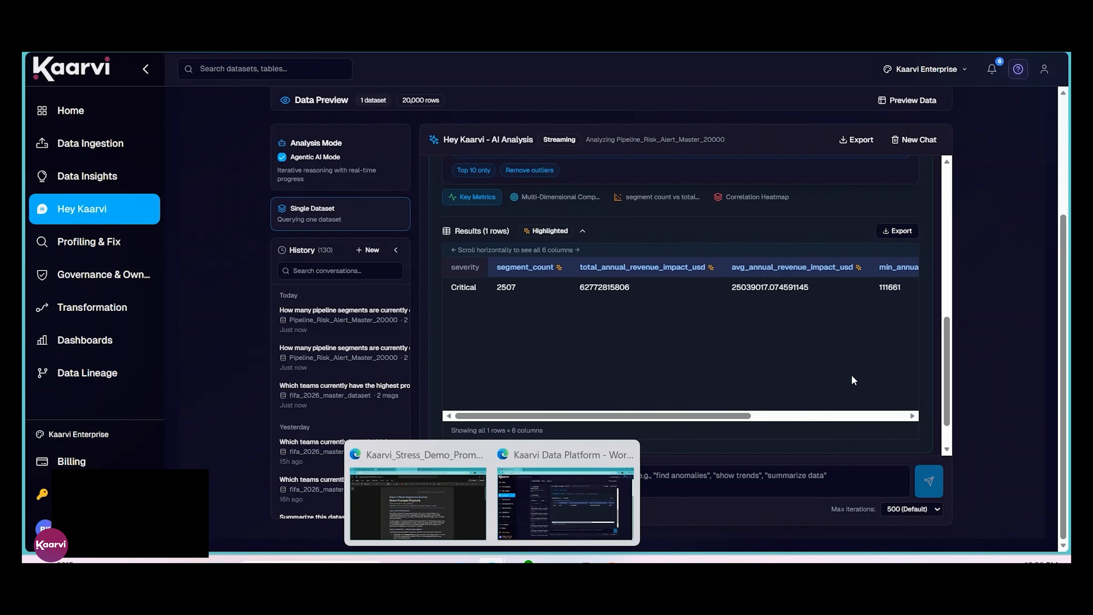